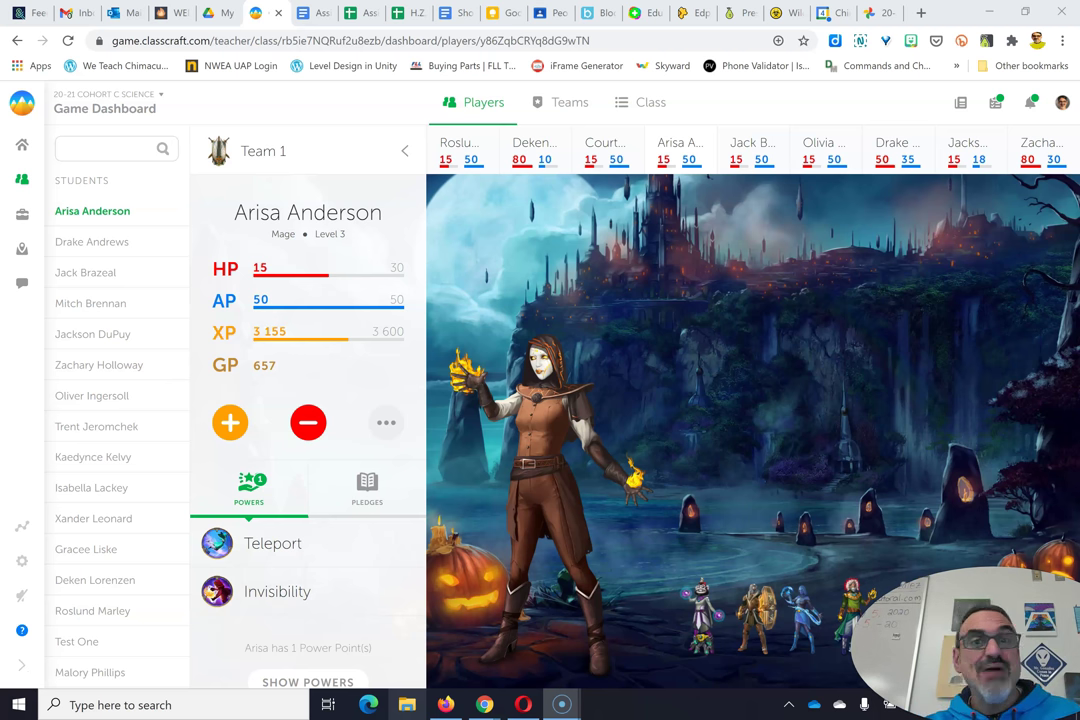
Open manual point modification for the Level 5 Healer on the Teacher Team and set the HP modifier to -15.
left_click(109, 306)
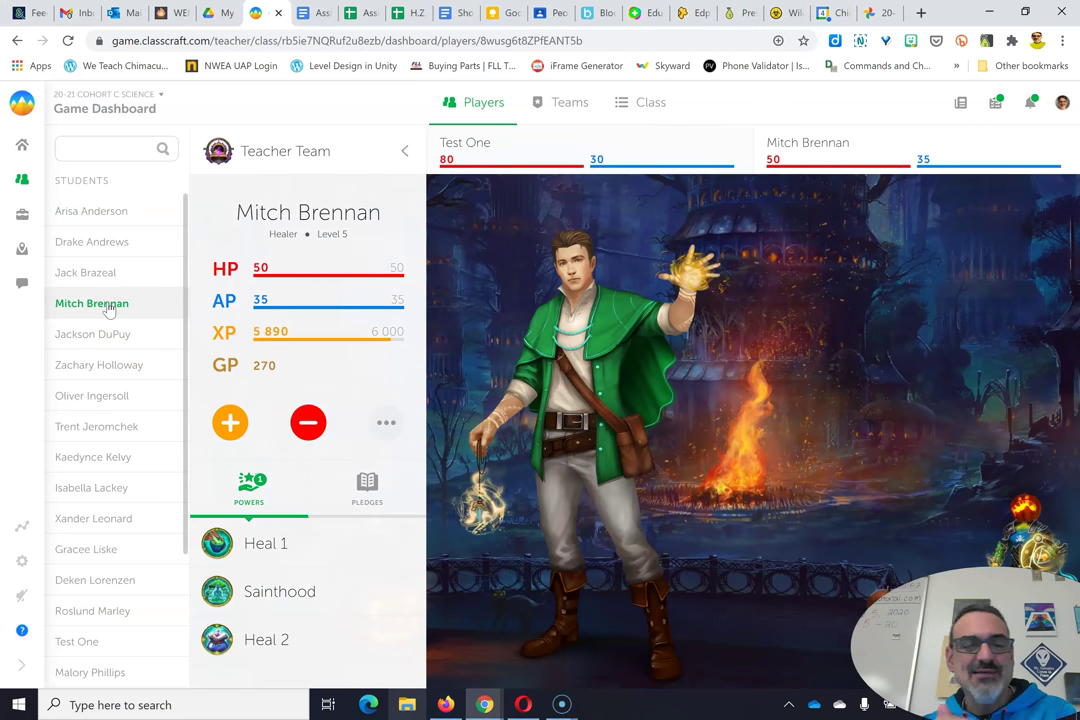
left_click(386, 422)
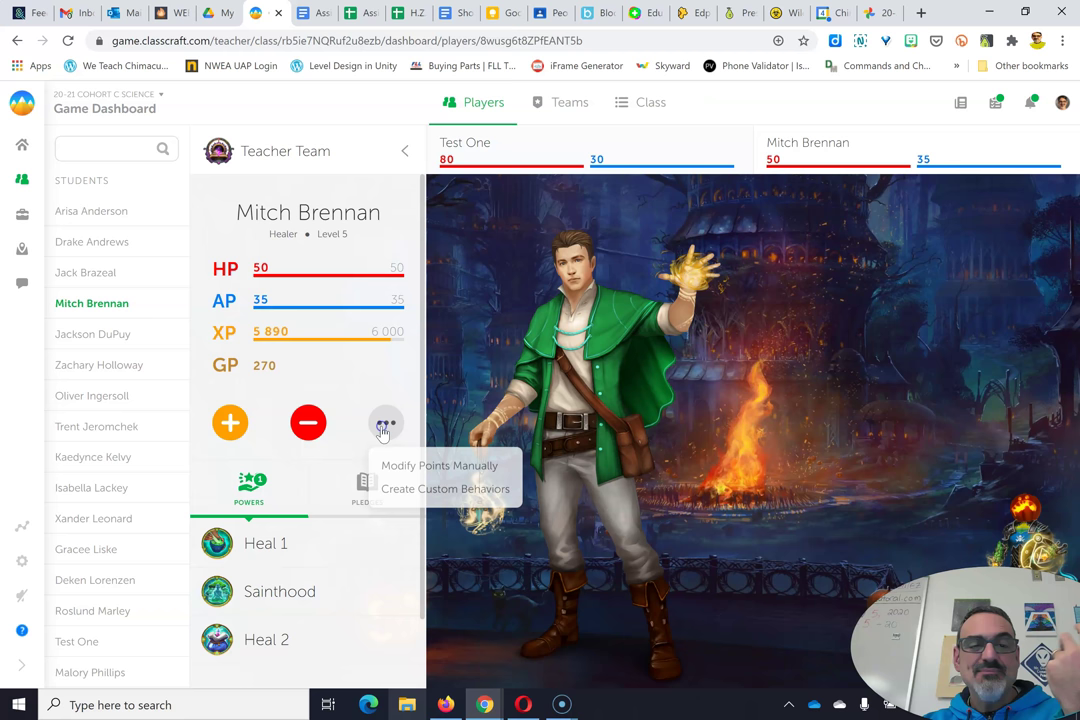
left_click(400, 470)
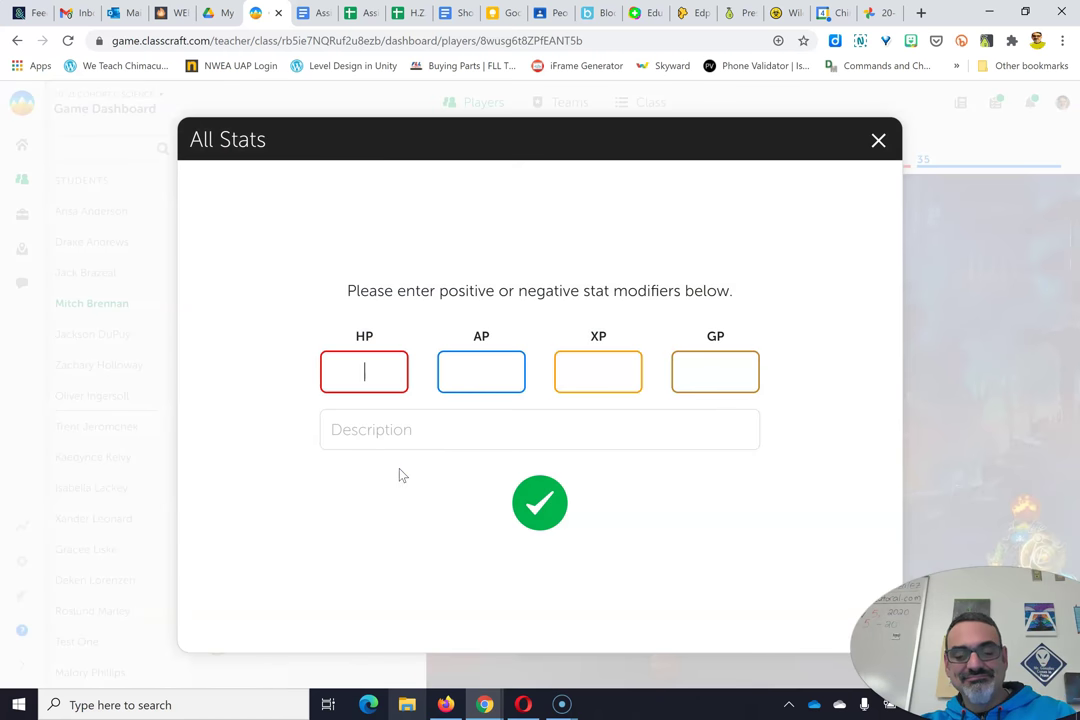
type("-")
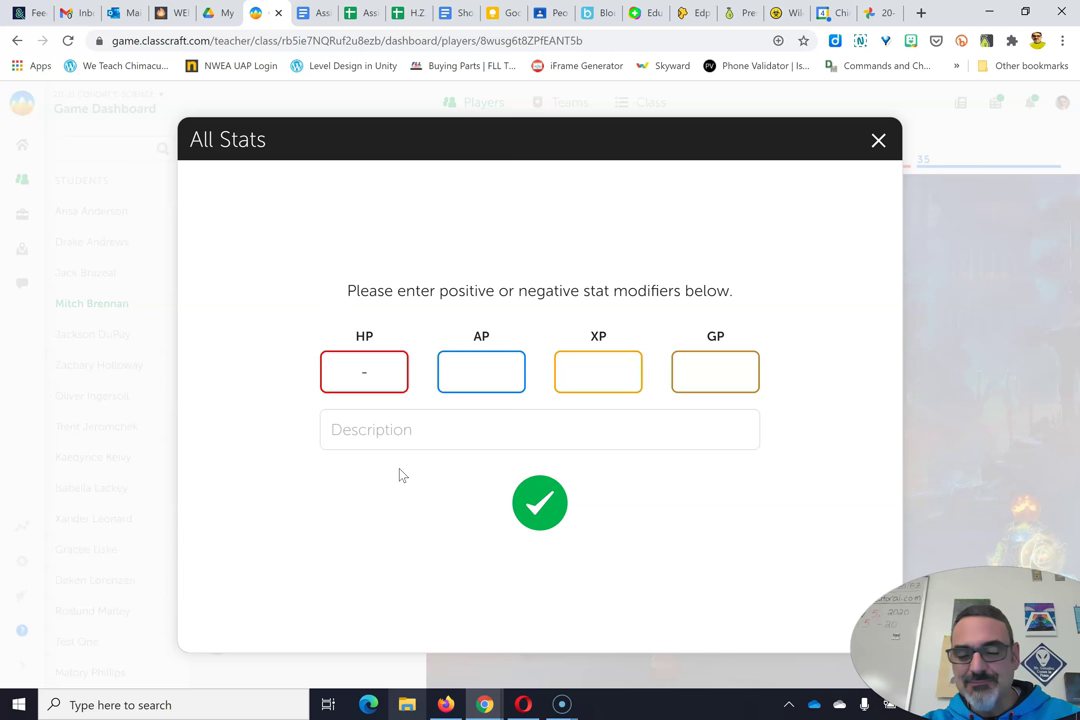
type("10")
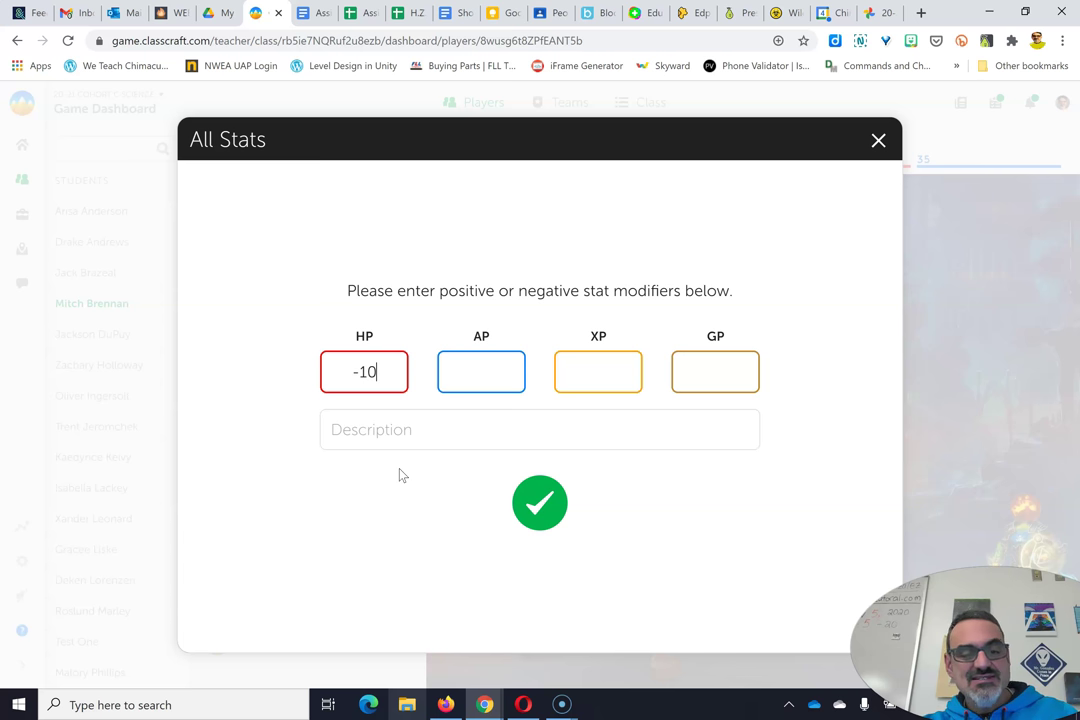
key("BackSpace")
type("5")
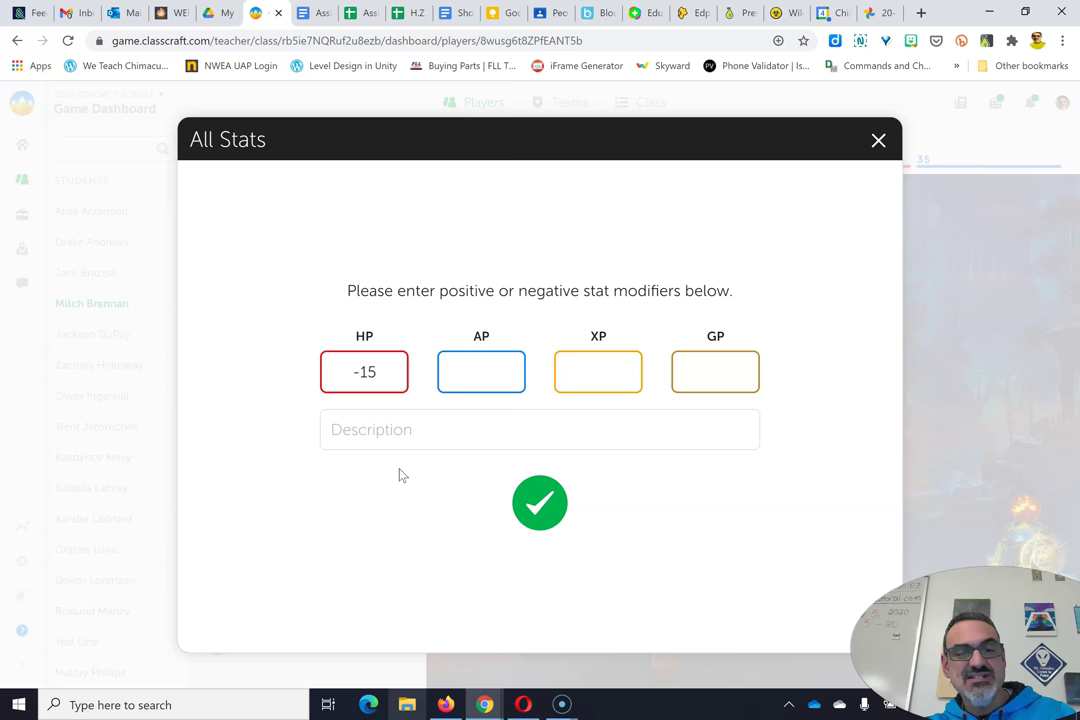
Submit the HP loss with the description "You were attacked by a dragon." and choose to deal with the damage later.
key("Tab")
key("Tab")
key("Tab")
key("Tab")
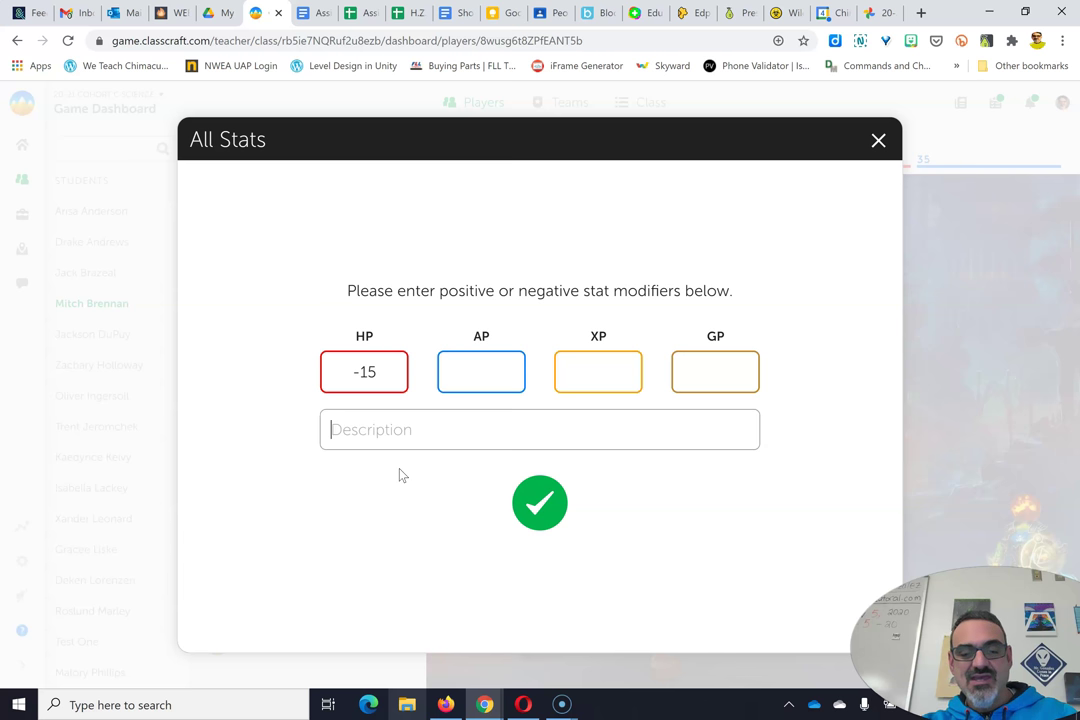
type("You were a")
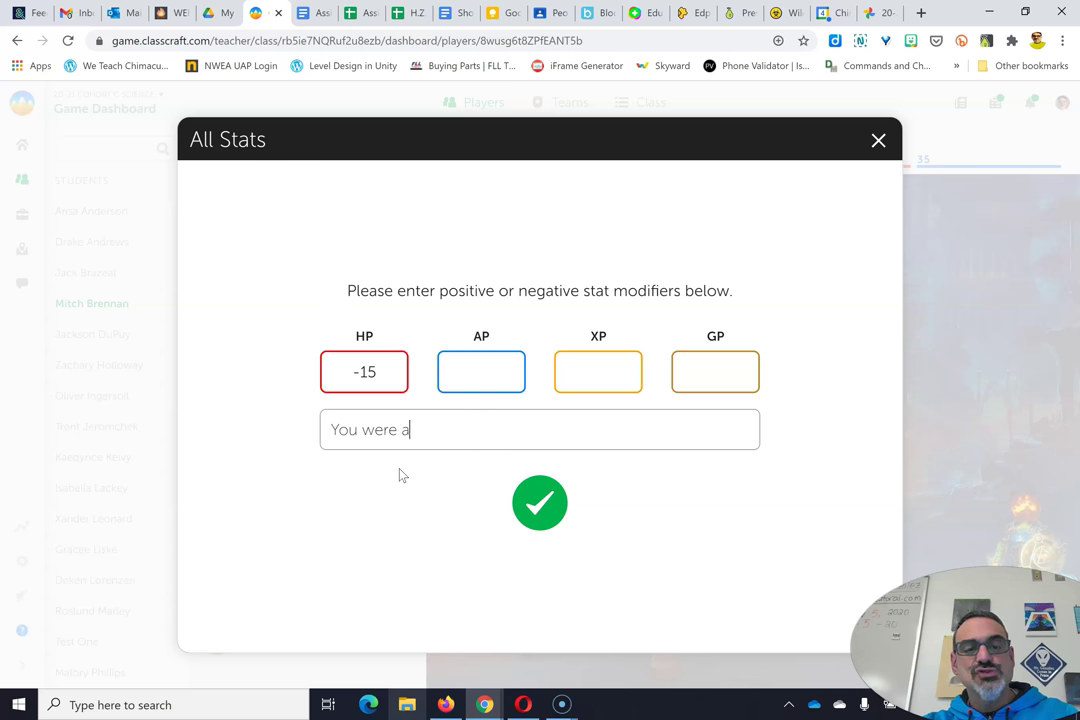
type("ttacked by a dr")
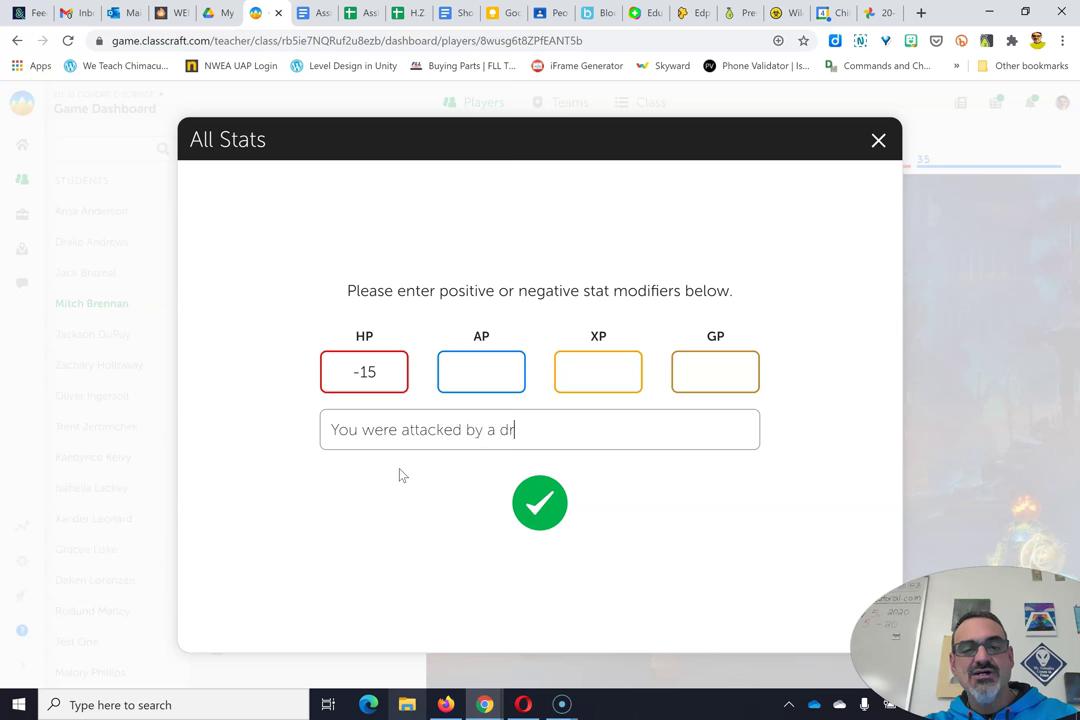
type("agon.")
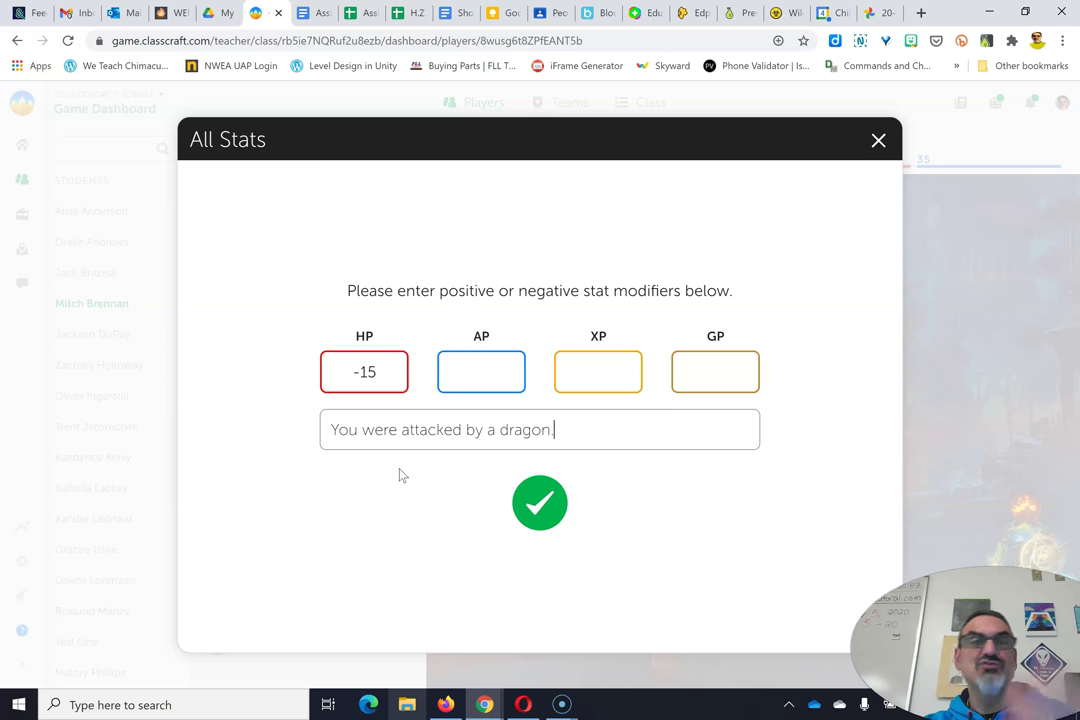
left_click(539, 527)
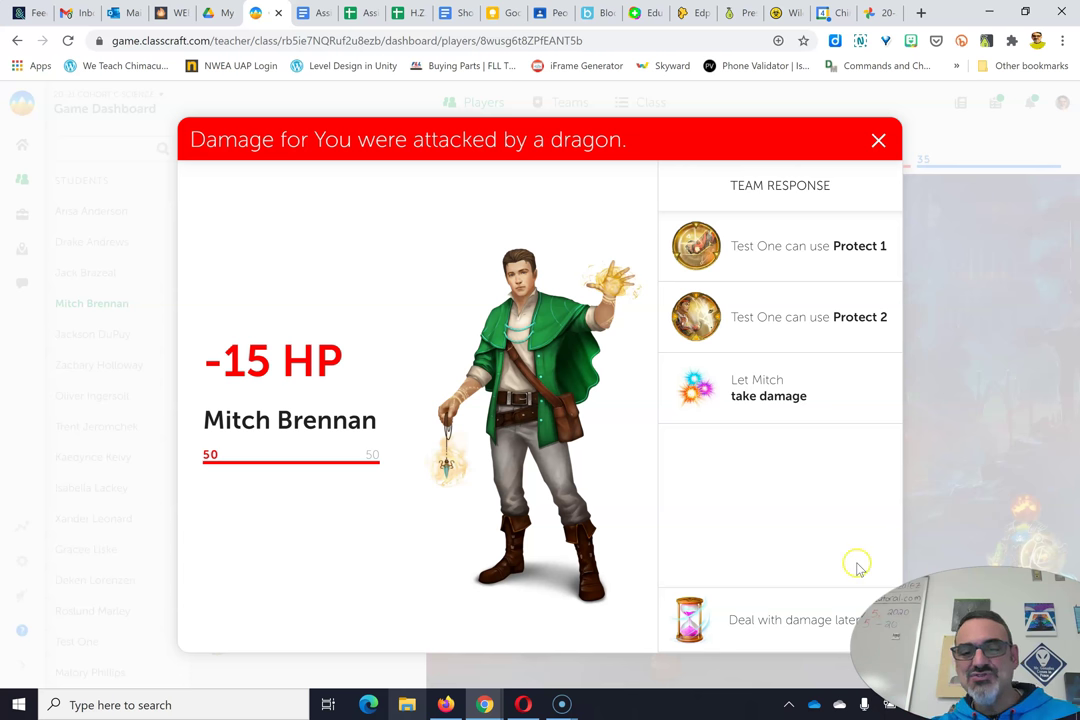
left_click(786, 631)
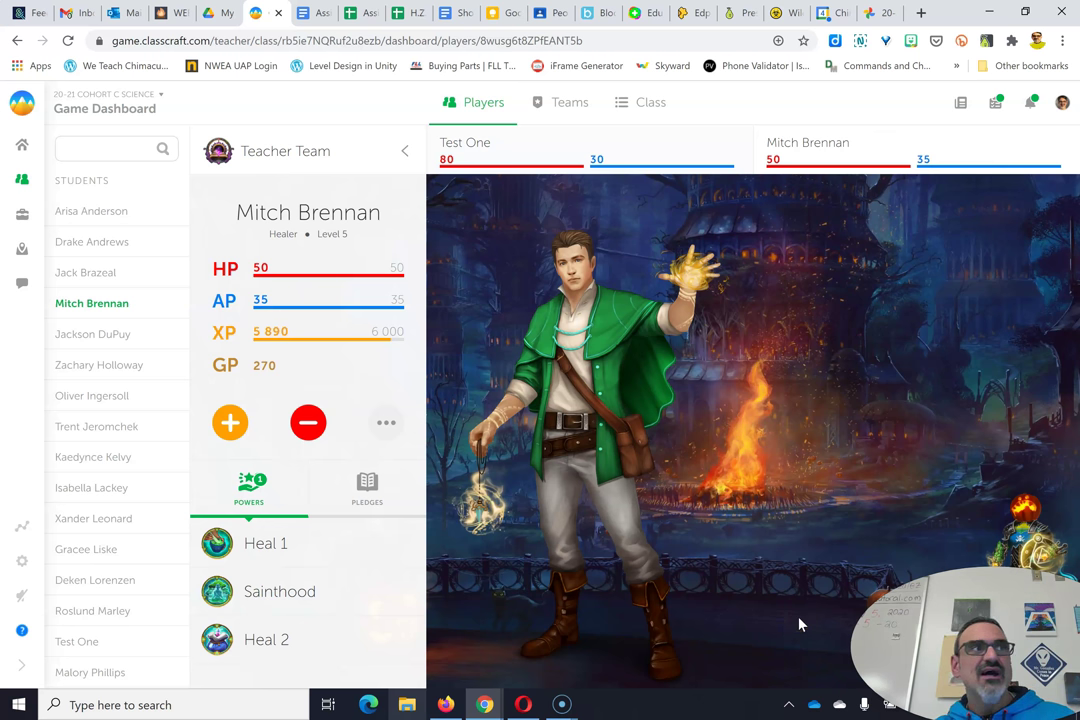
Switch to the student's Classcraft session in Opera and view the Class Announcement and 6th Grade messages.
left_click(524, 704)
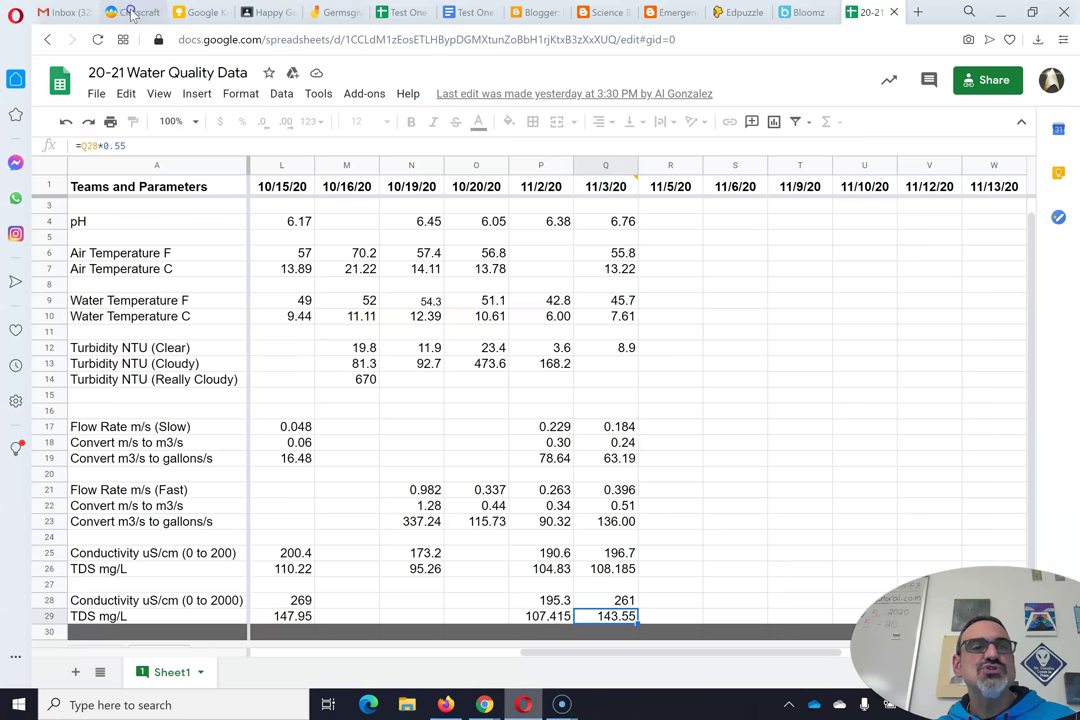
left_click(133, 14)
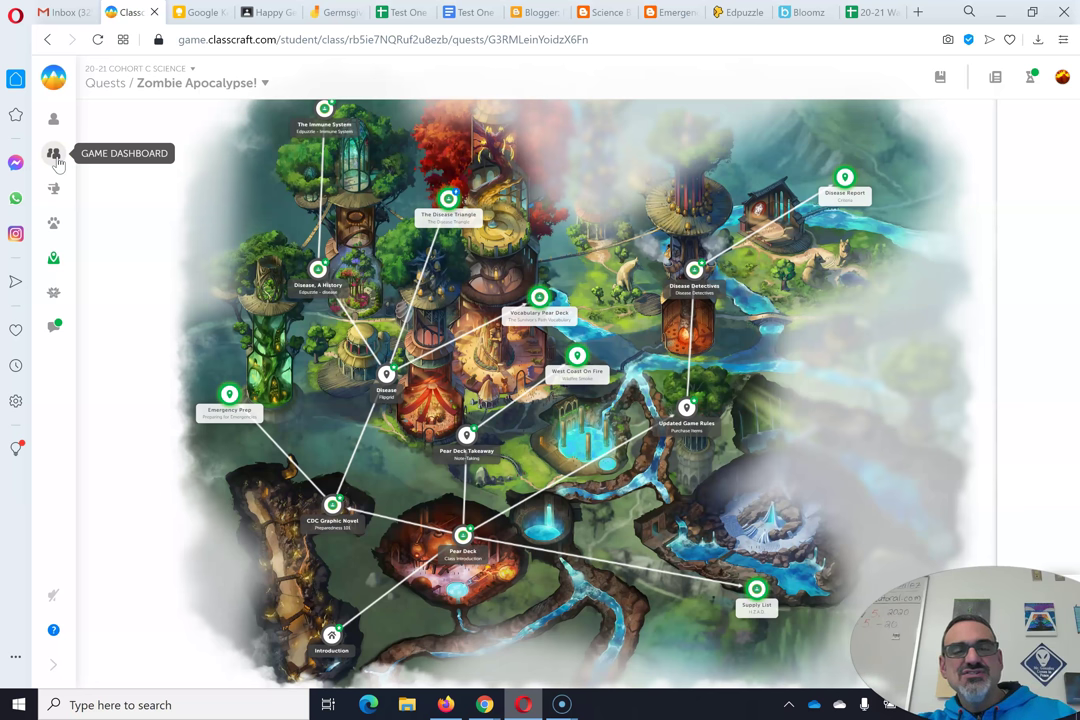
left_click(54, 326)
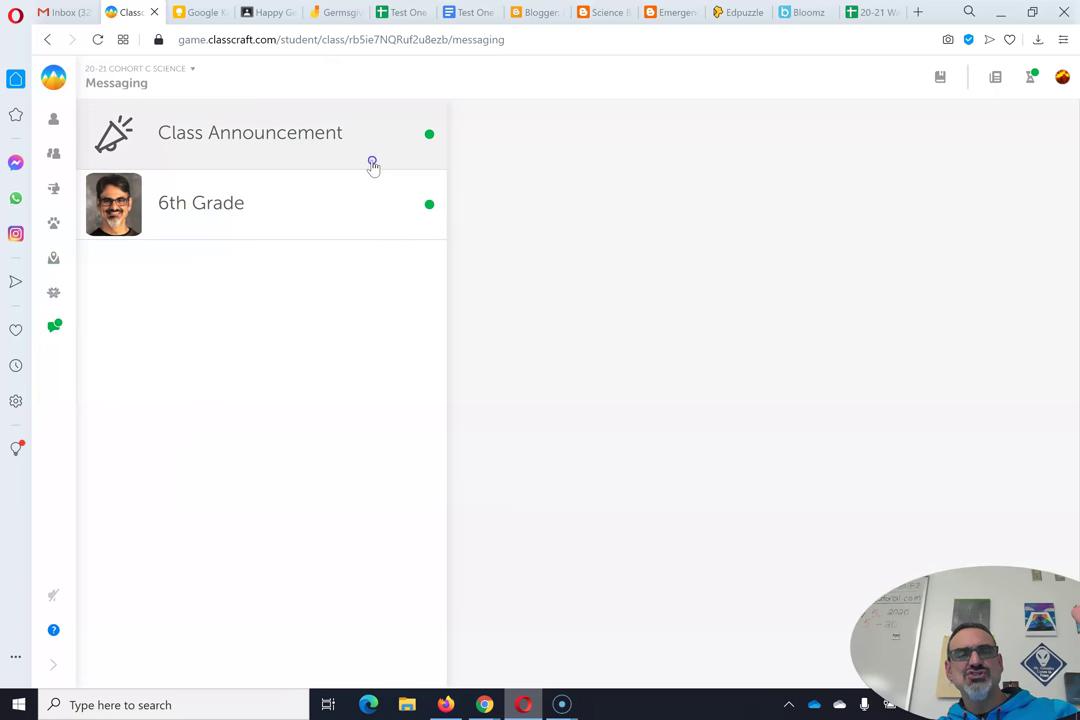
left_click(371, 161)
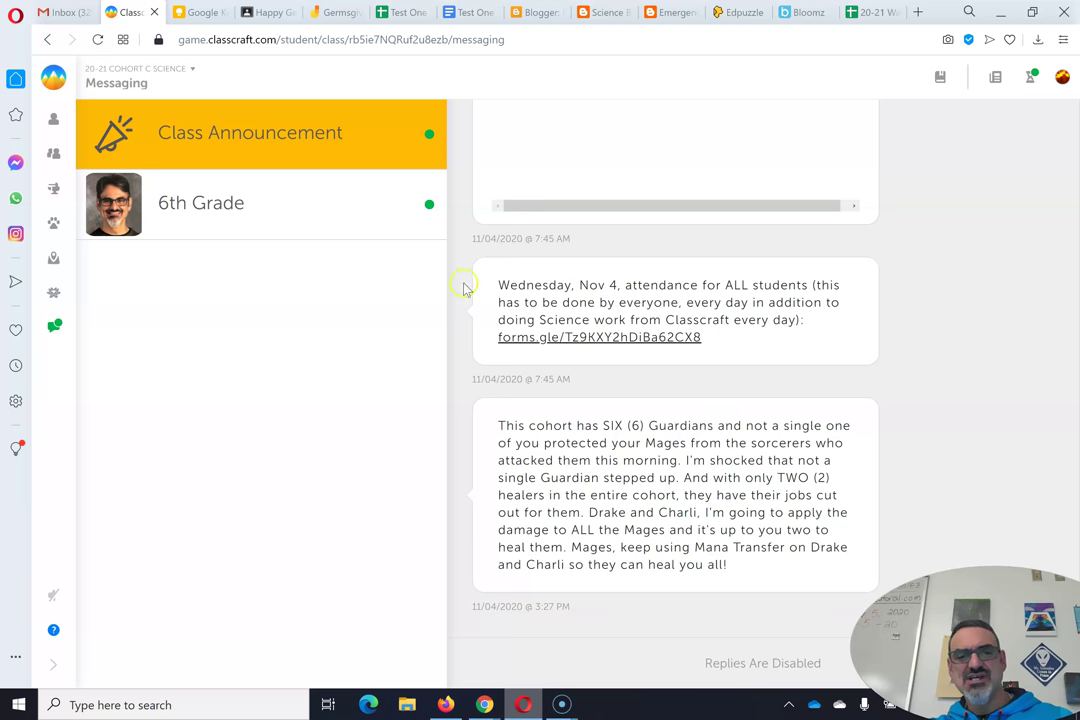
left_click(280, 203)
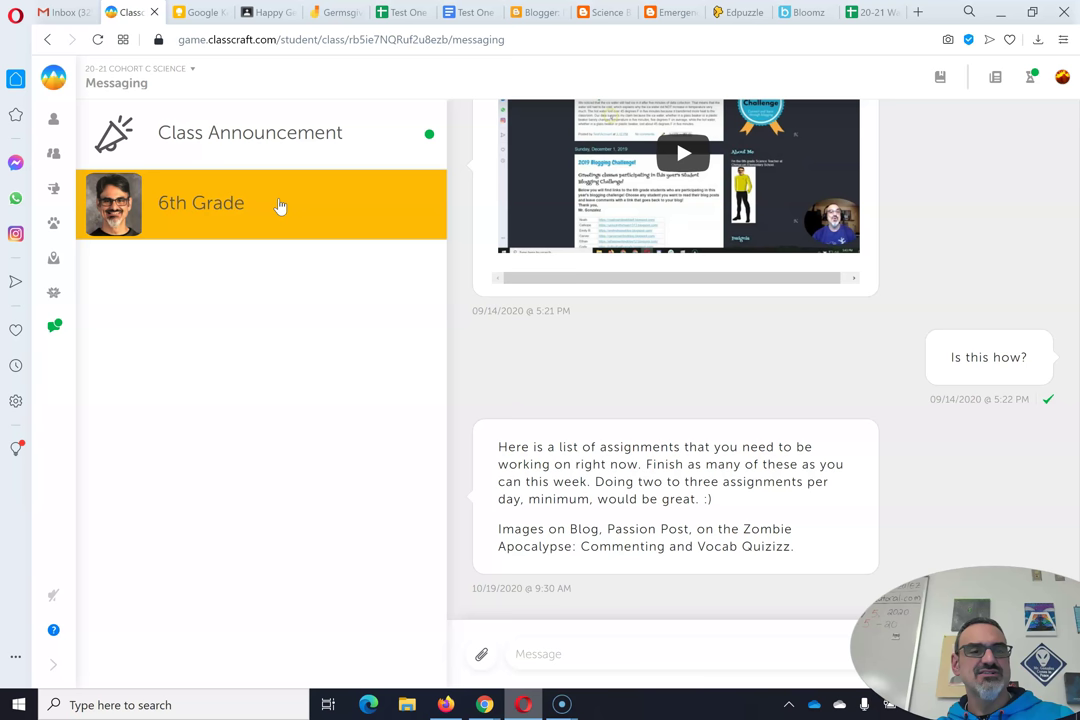
Go to Test One's Character Dashboard and open the delayed damage queue from the Protect 2 power.
left_click(53, 152)
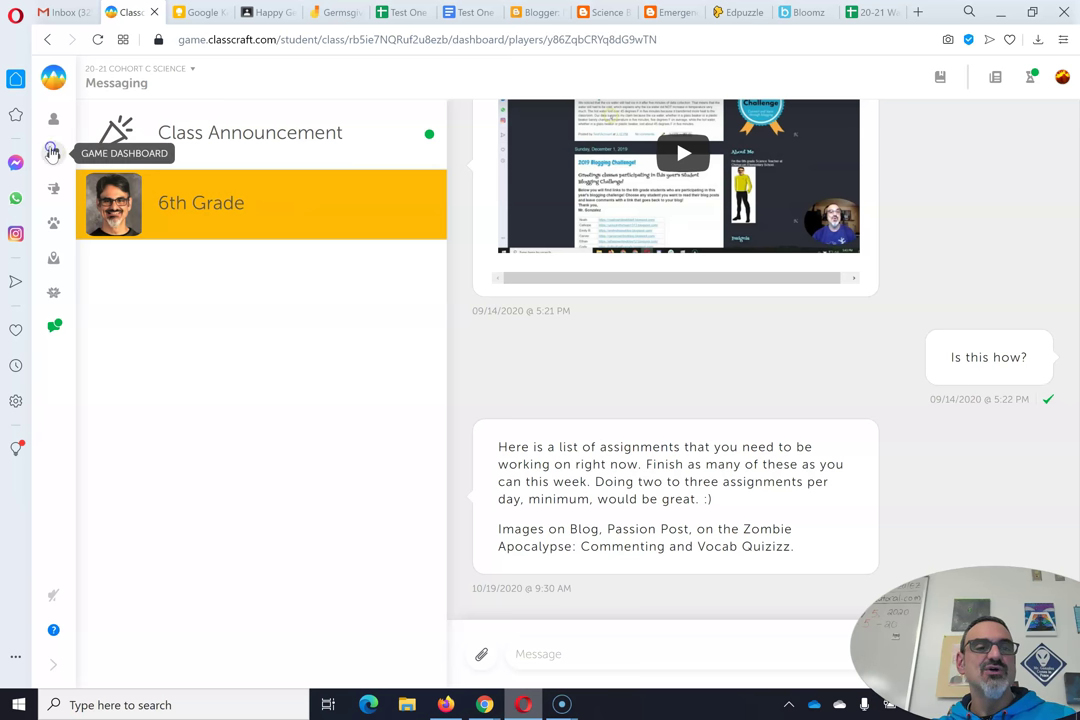
left_click(53, 120)
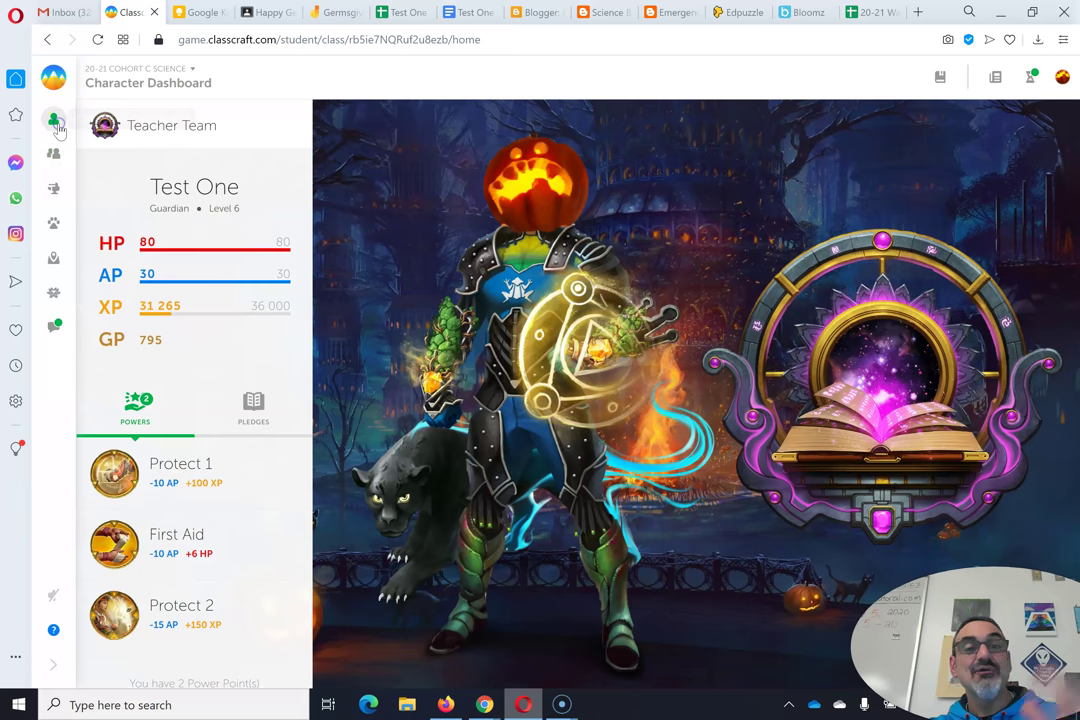
left_click(175, 618)
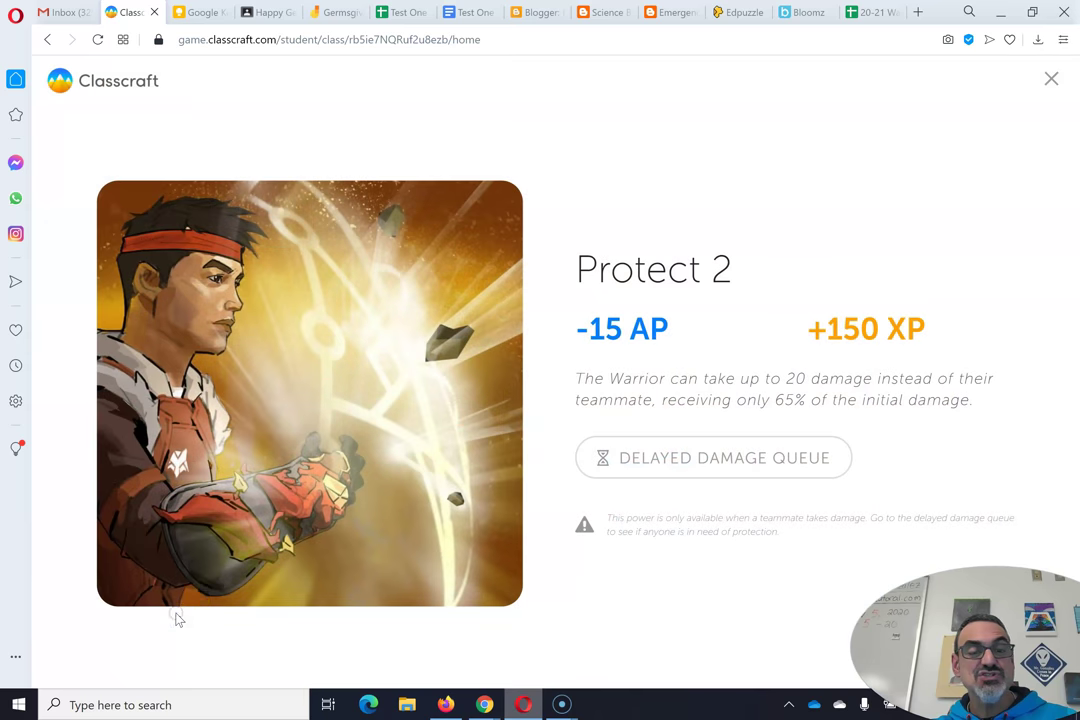
left_click(648, 466)
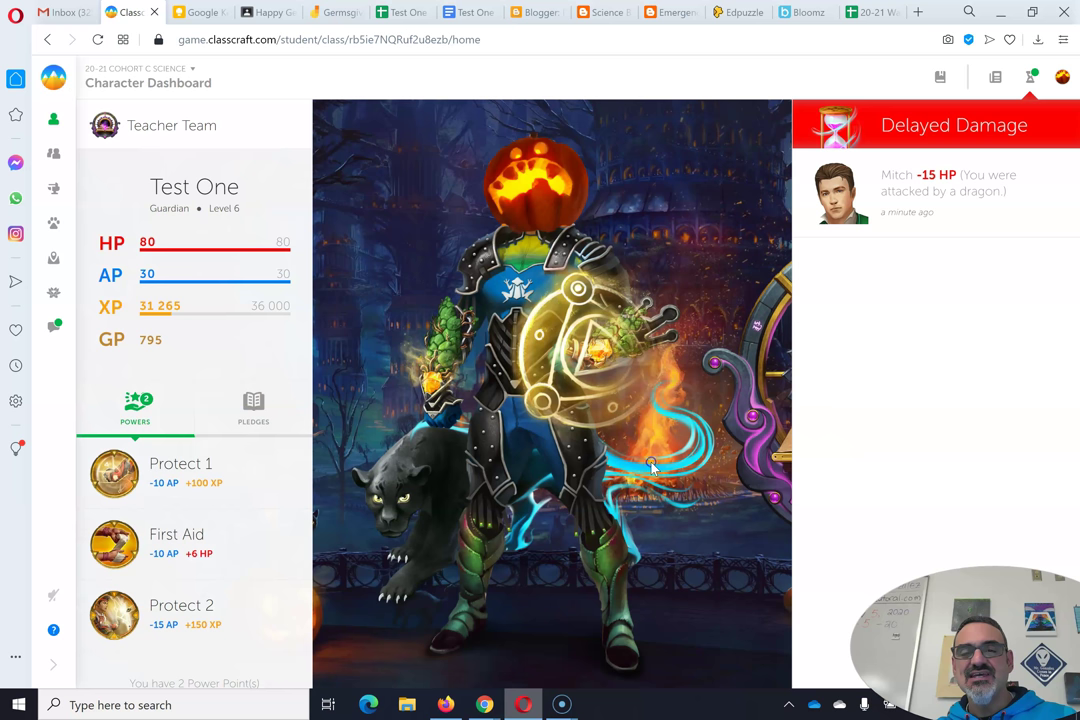
Use Protect 2 against the teammate's pending dragon attack damage and close the delayed damage queue.
left_click(922, 197)
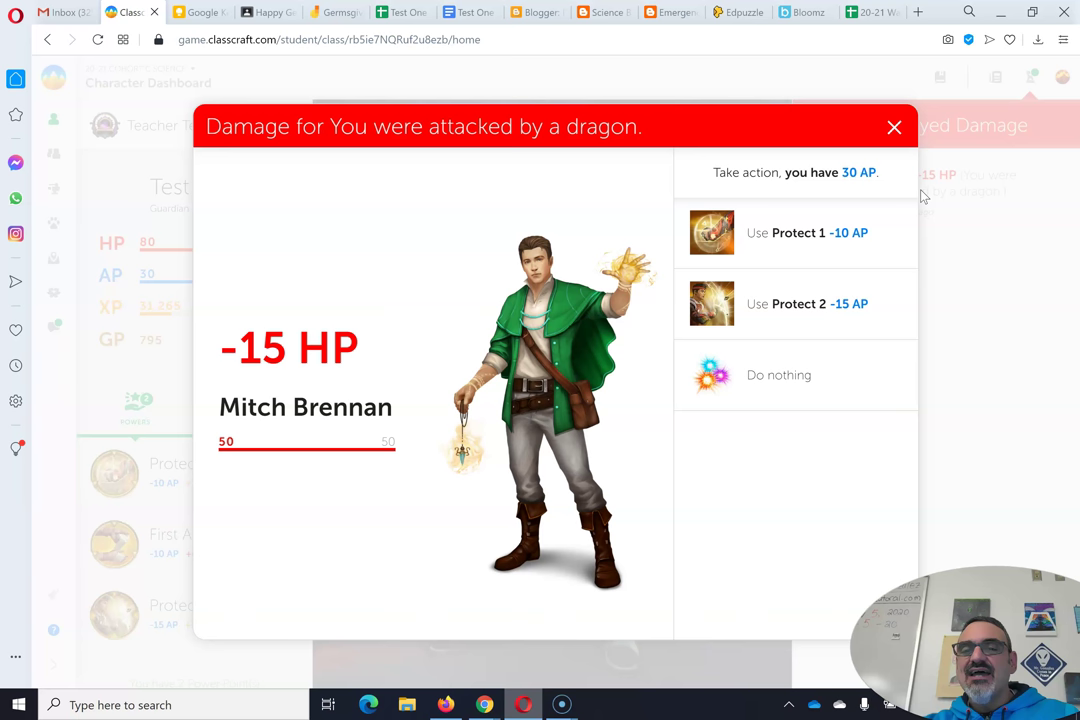
left_click(805, 305)
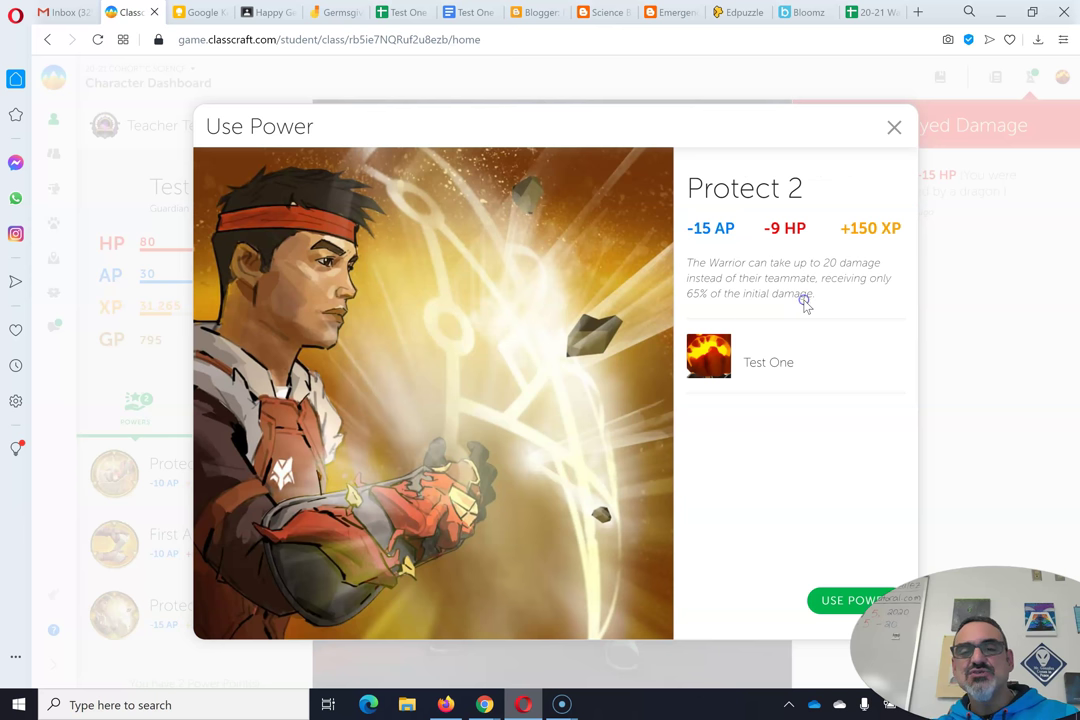
left_click(845, 603)
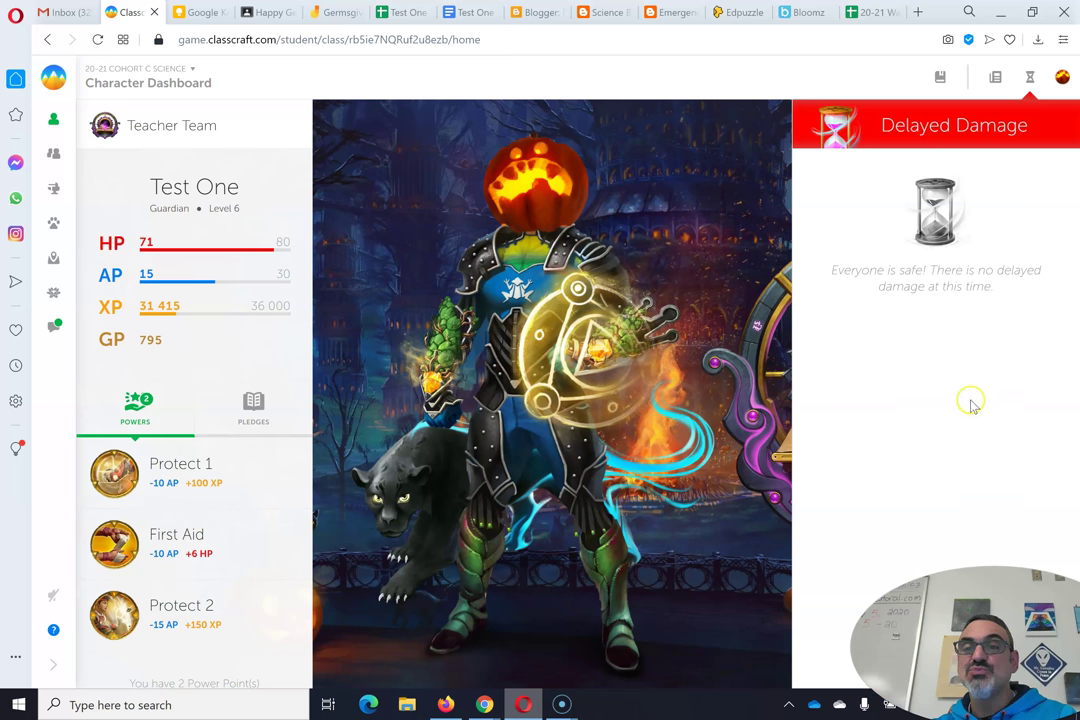
left_click(1030, 78)
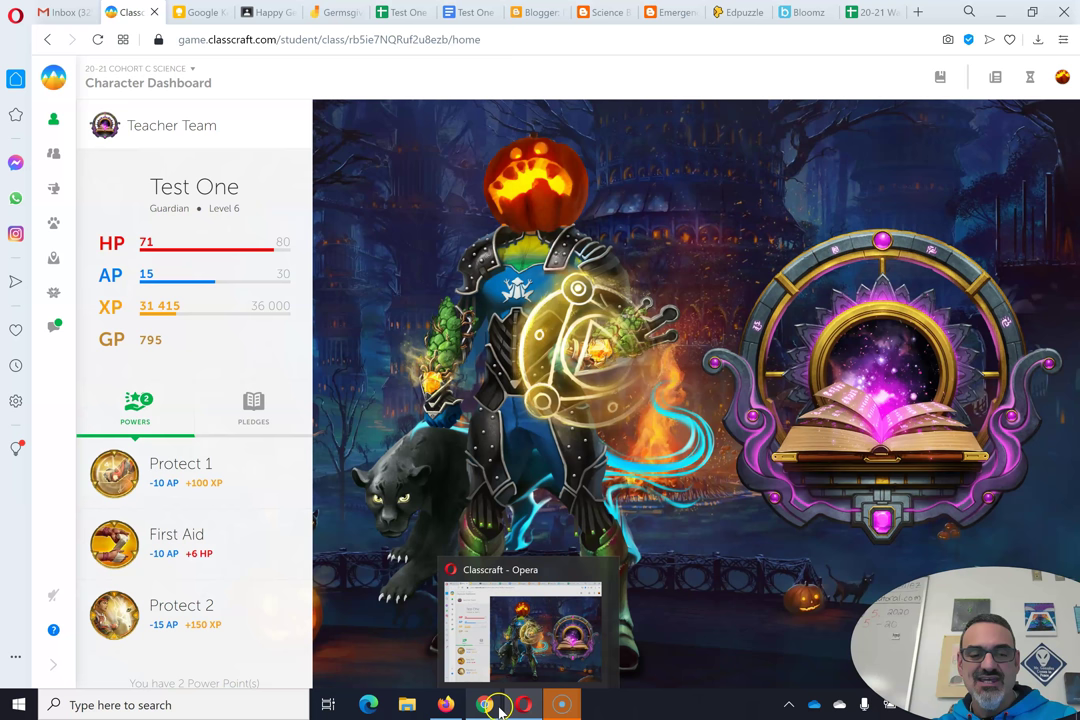
Switch back to the teacher's Classcraft session in Chrome and use the Healer's Heal 2 power on Test One.
mouse_move(496, 707)
left_click(451, 665)
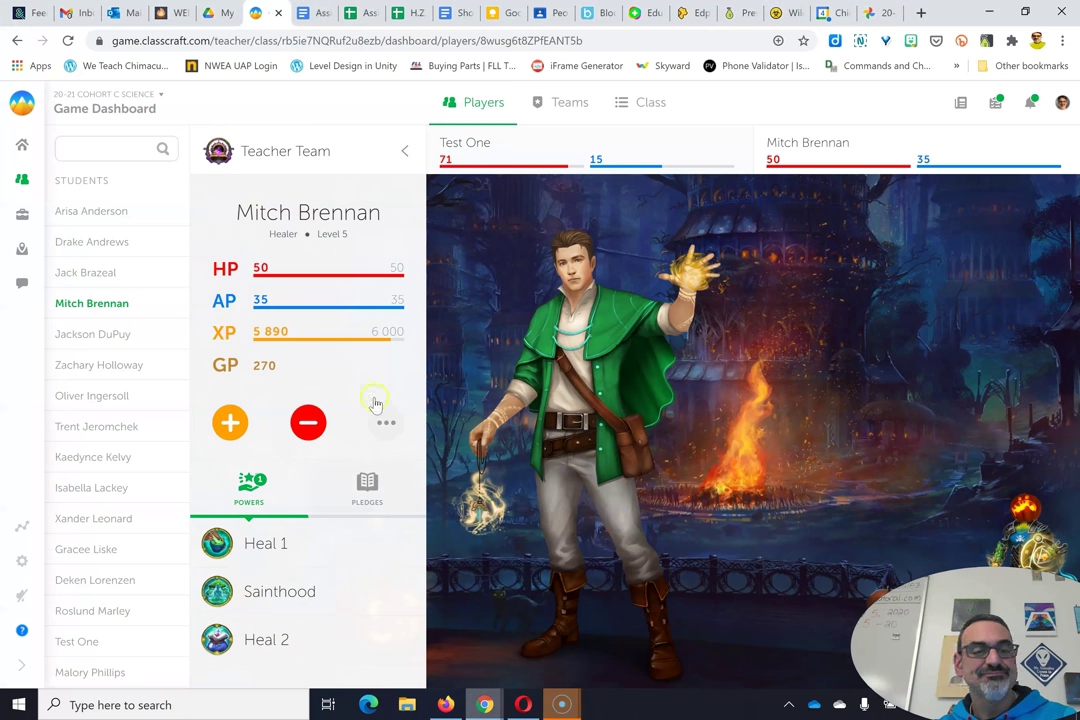
left_click(262, 645)
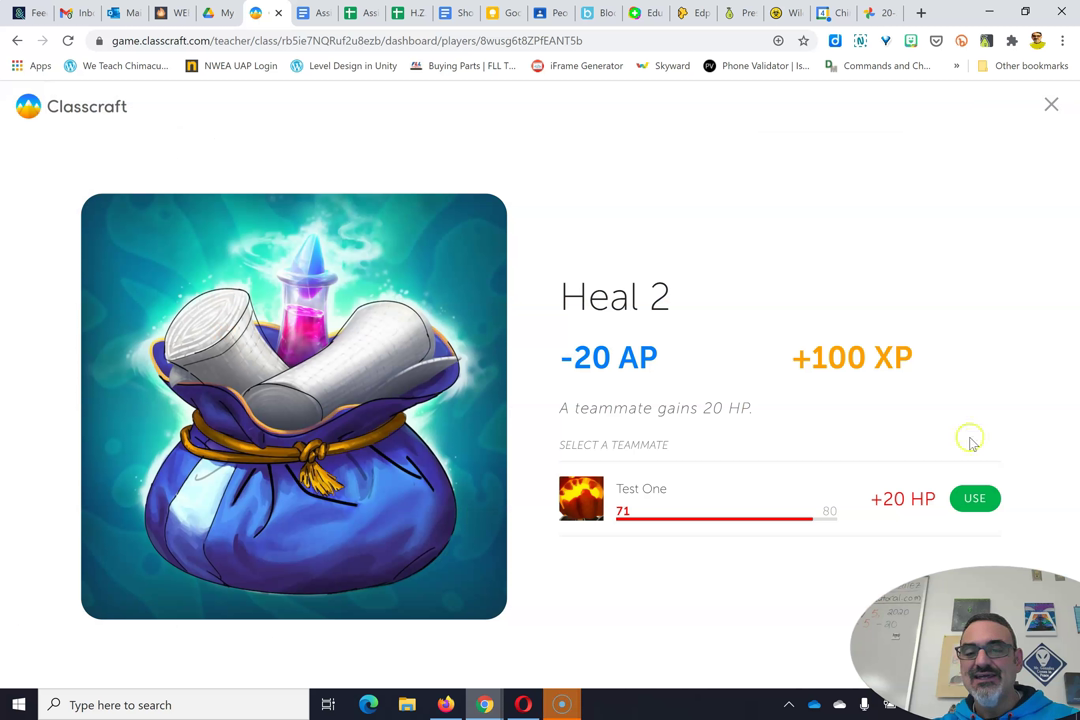
left_click(972, 502)
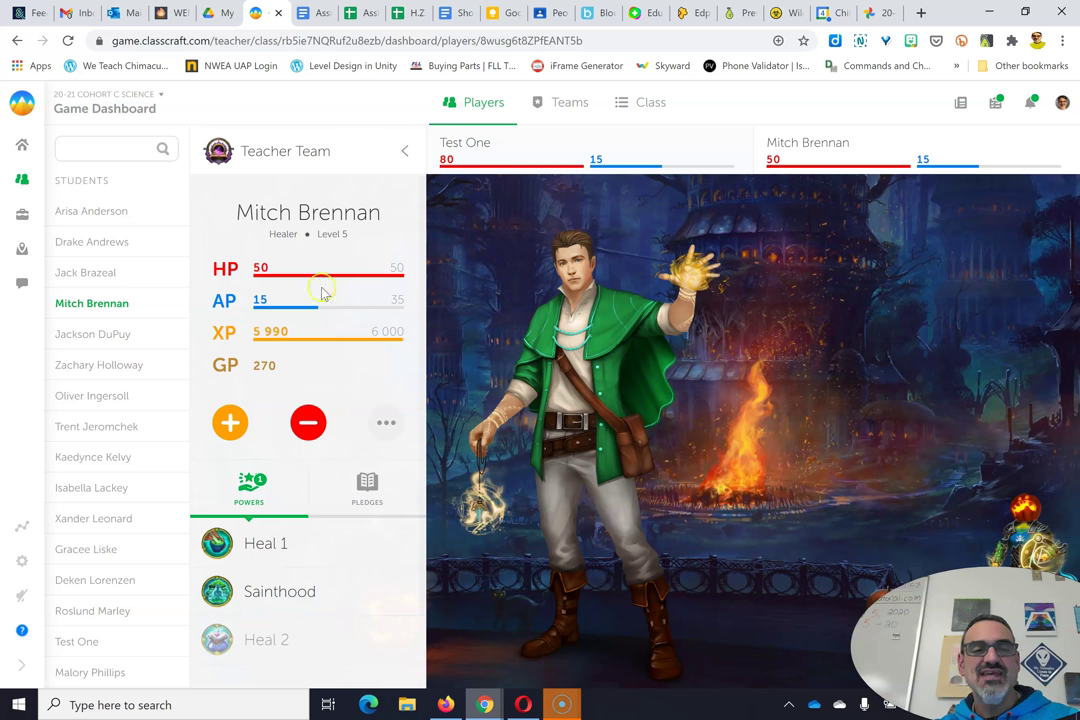
Display Test One's player profile in the Game Dashboard to check the character's stats.
left_click(141, 344)
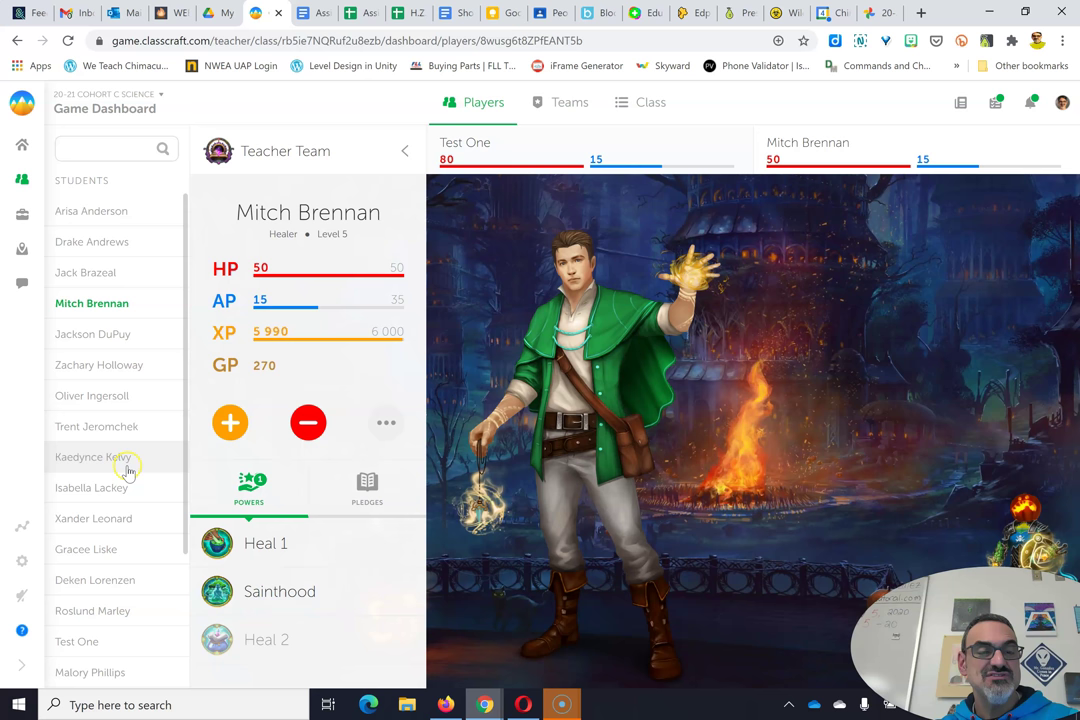
left_click(102, 504)
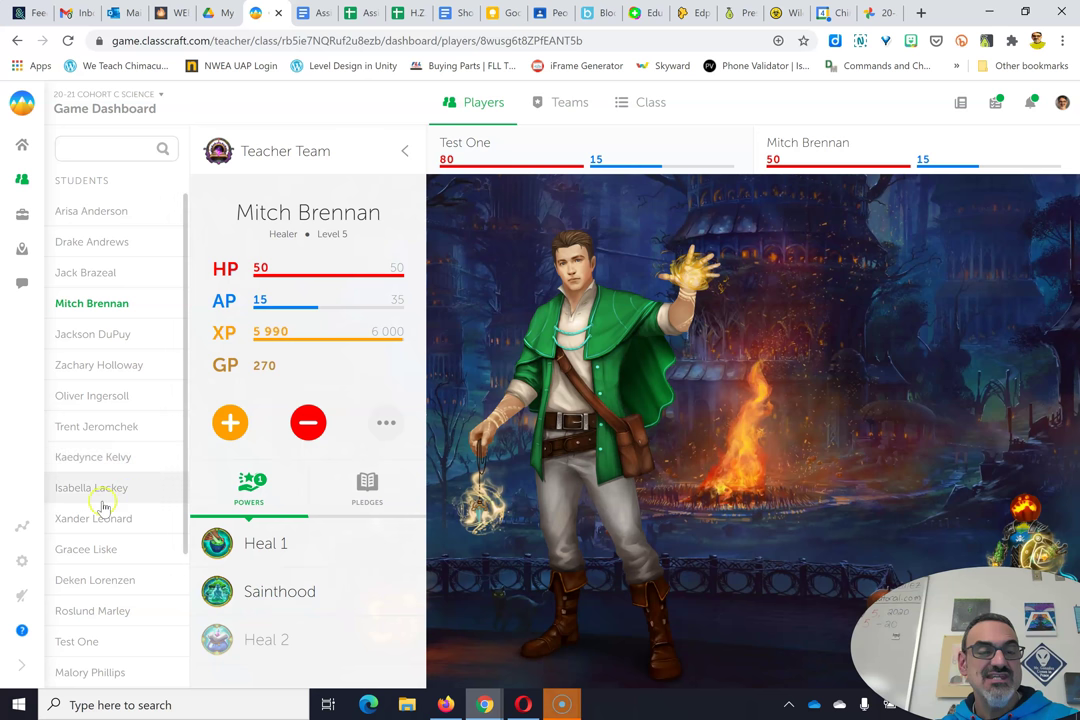
left_click(77, 644)
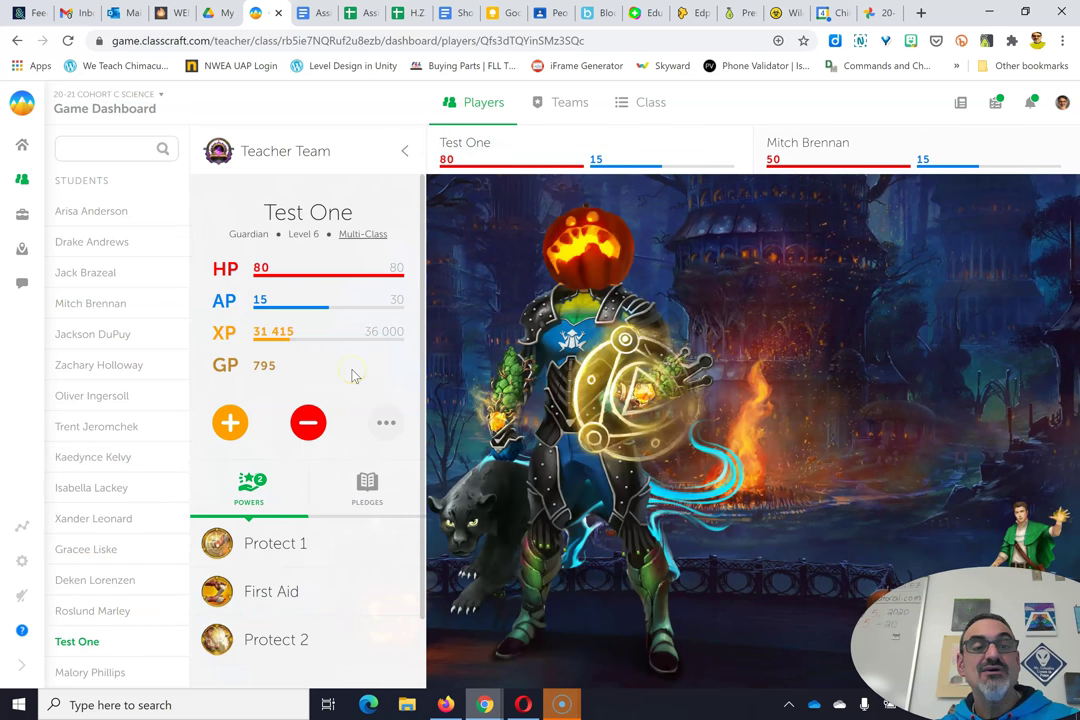